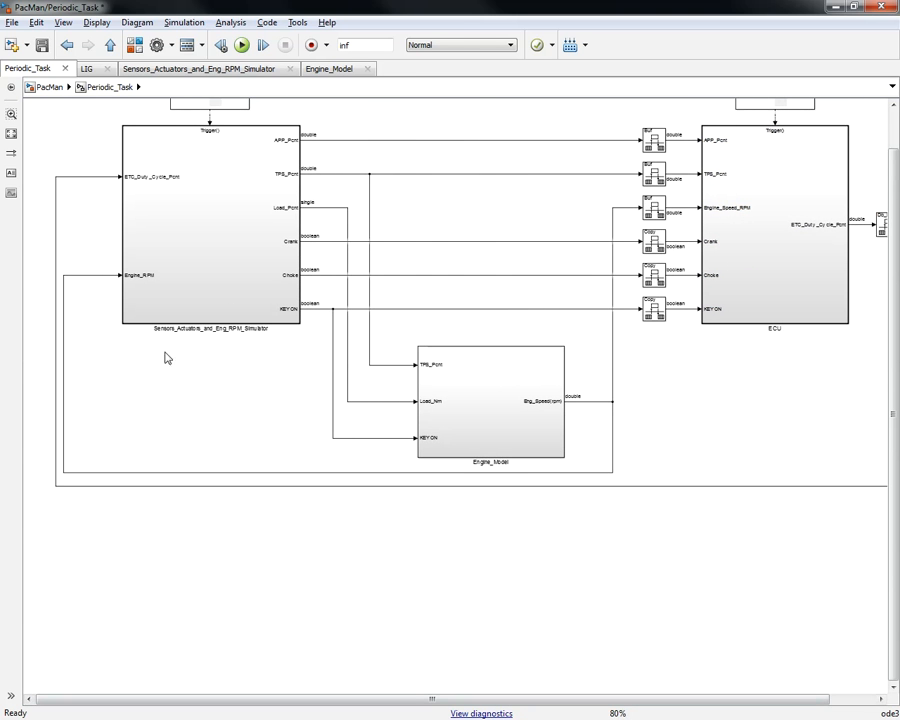
Step: Open the ECU subsystem, examine its CAN frame definitions, signal blocks and ECU Model, and return to Periodic_Task
left_click(481, 427)
left_click(783, 318)
double_click(779, 260)
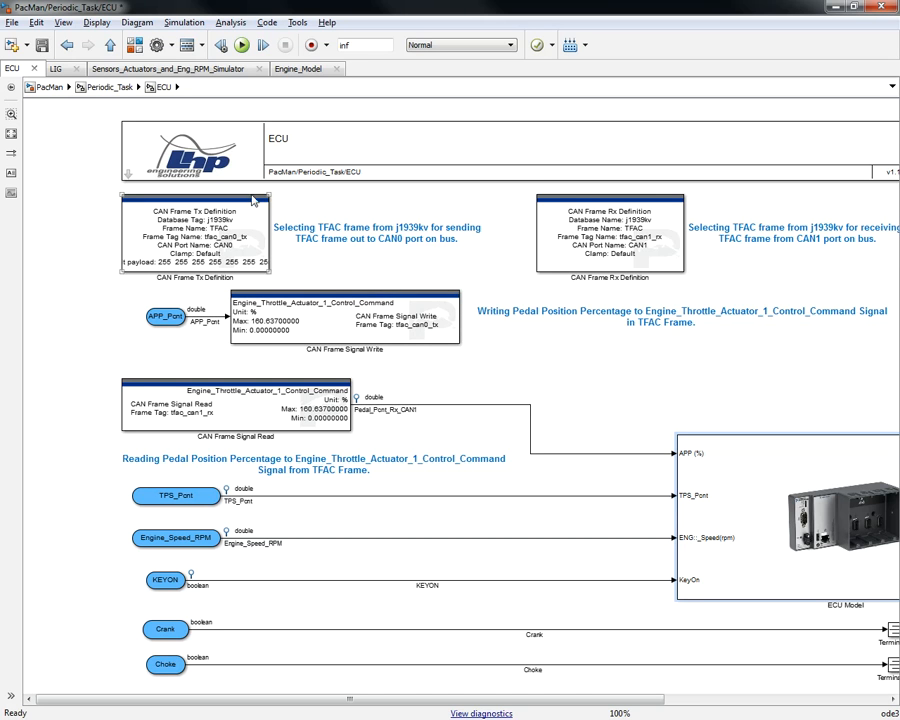
left_click(551, 207)
left_click(792, 540)
left_click_drag(588, 706, 595, 682)
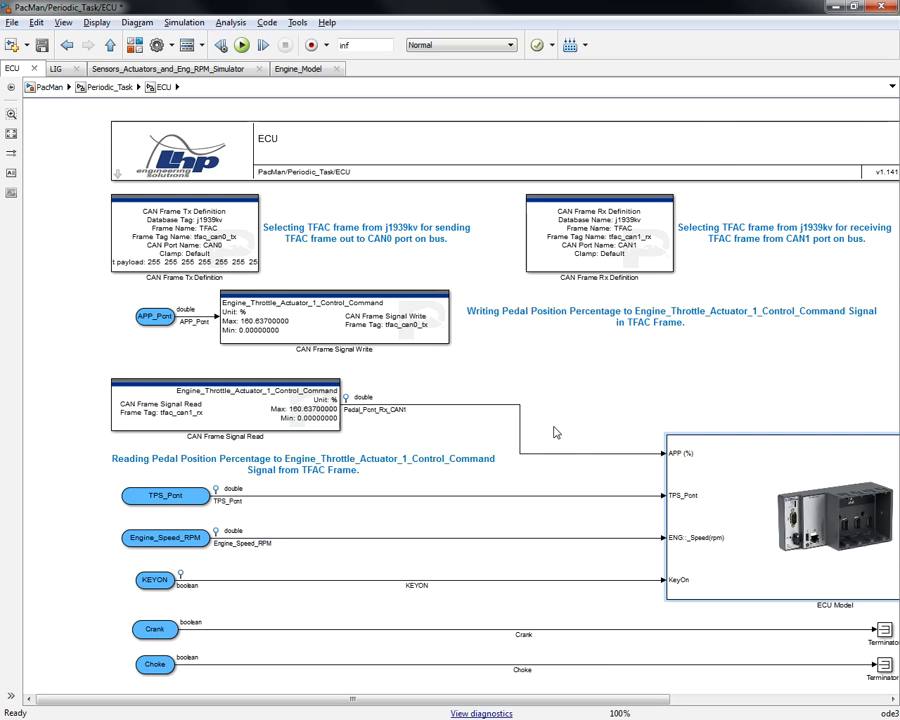
left_click(66, 45)
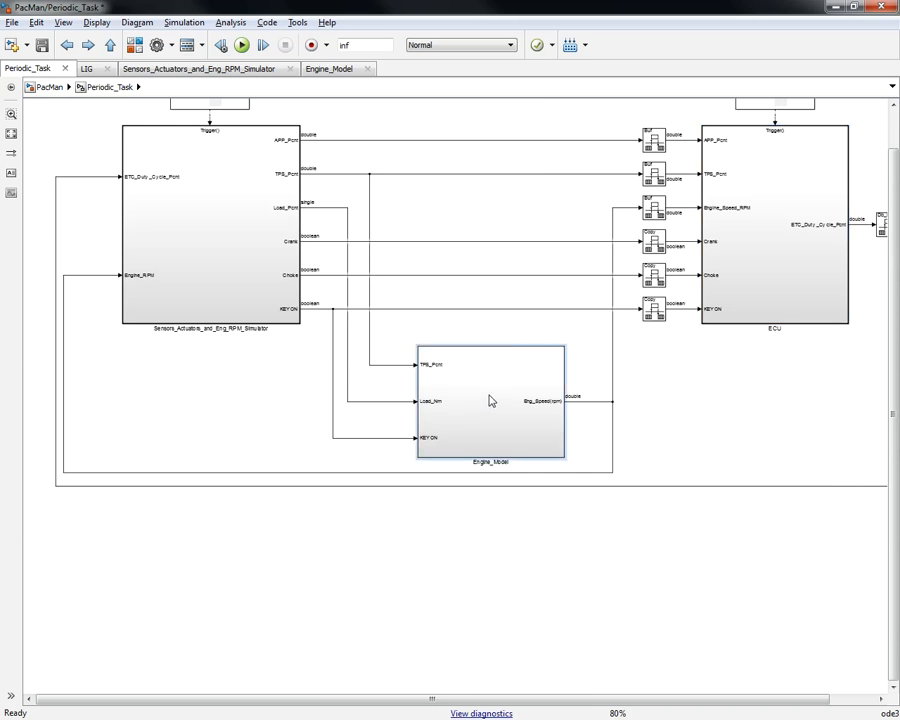
Step: Open the Engine_Model subsystem, examine its manifold, combustion torque and engine speed blocks, and return to the PacMan top level
double_click(489, 403)
left_click_drag(459, 703, 767, 705)
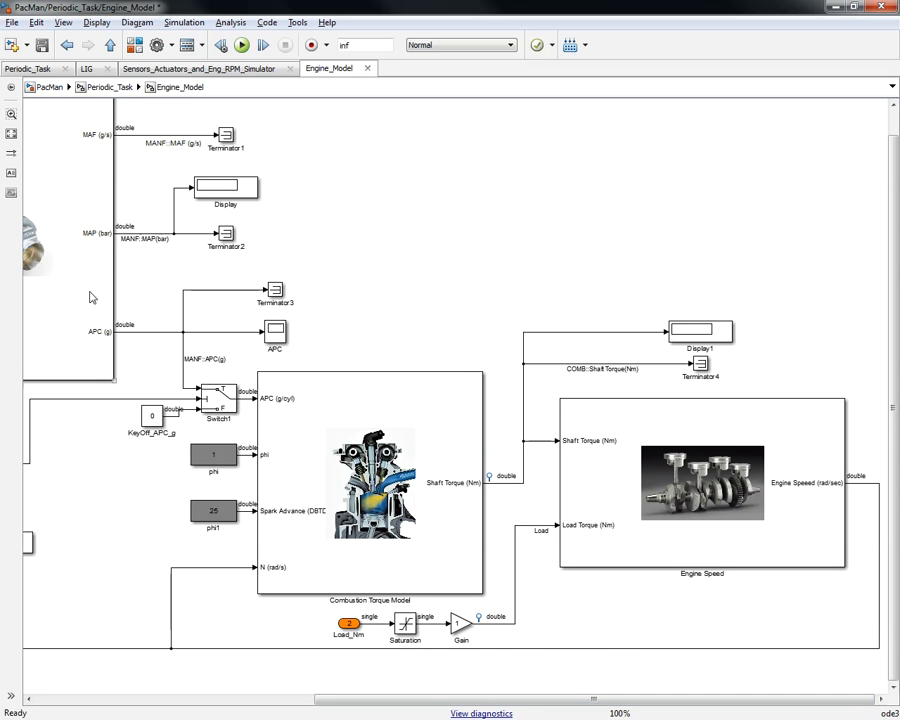
left_click_drag(478, 700, 221, 653)
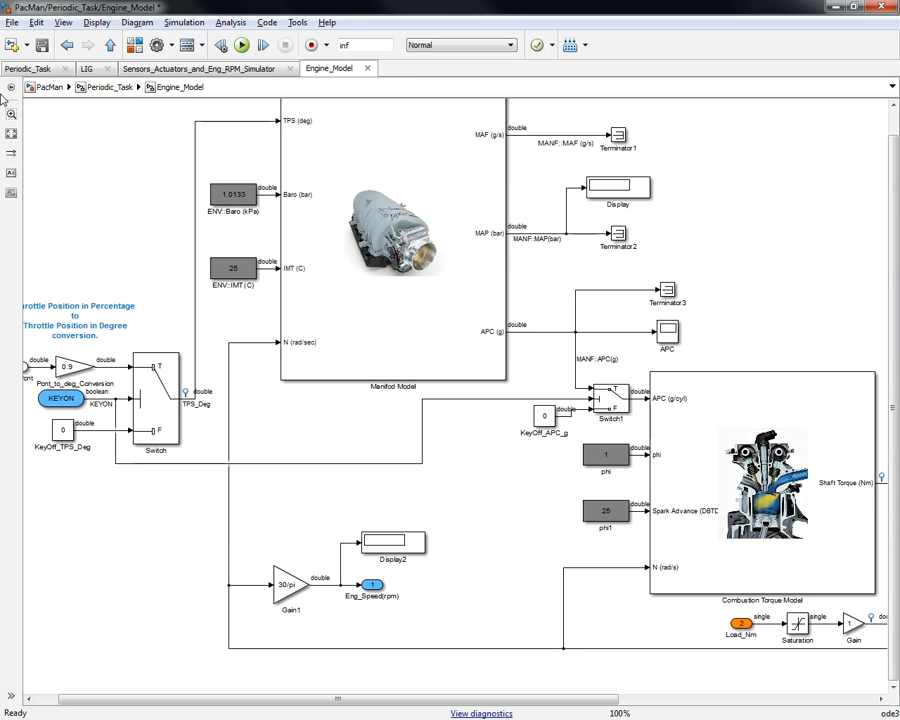
left_click(68, 45)
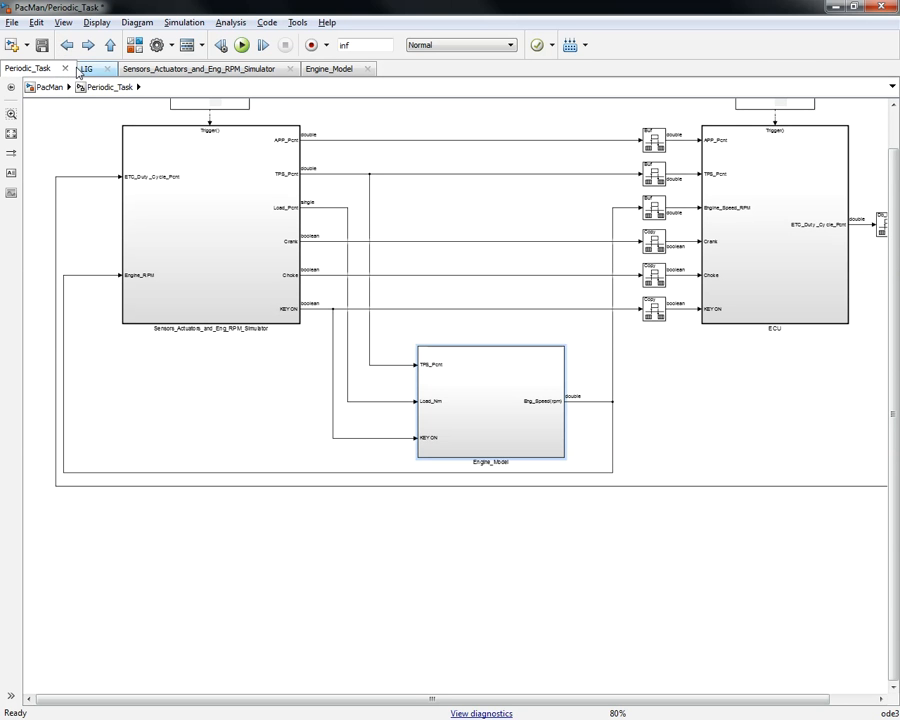
left_click(64, 46)
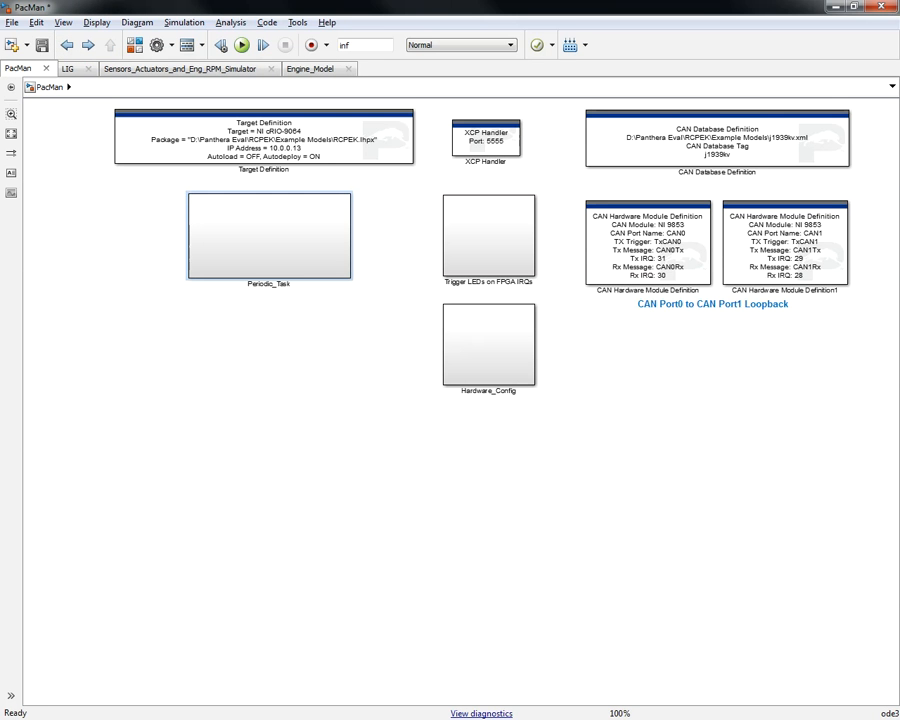
Step: Load Engine_Plant_Model.mat into the MATLAB workspace and build the PacMan model in Simulink
key("ctrl+b")
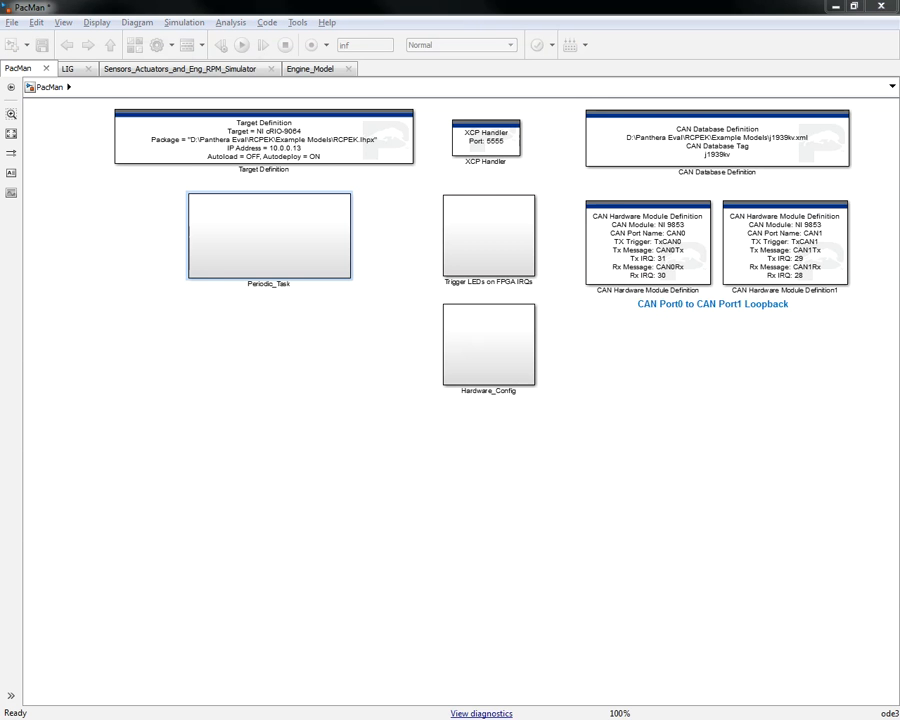
left_click(715, 717)
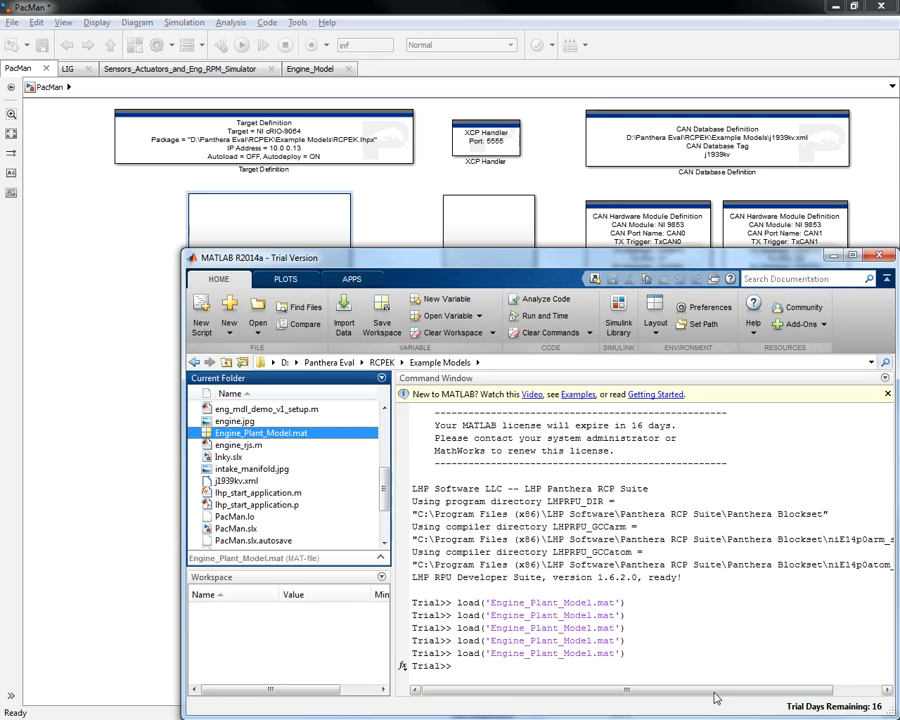
double_click(270, 433)
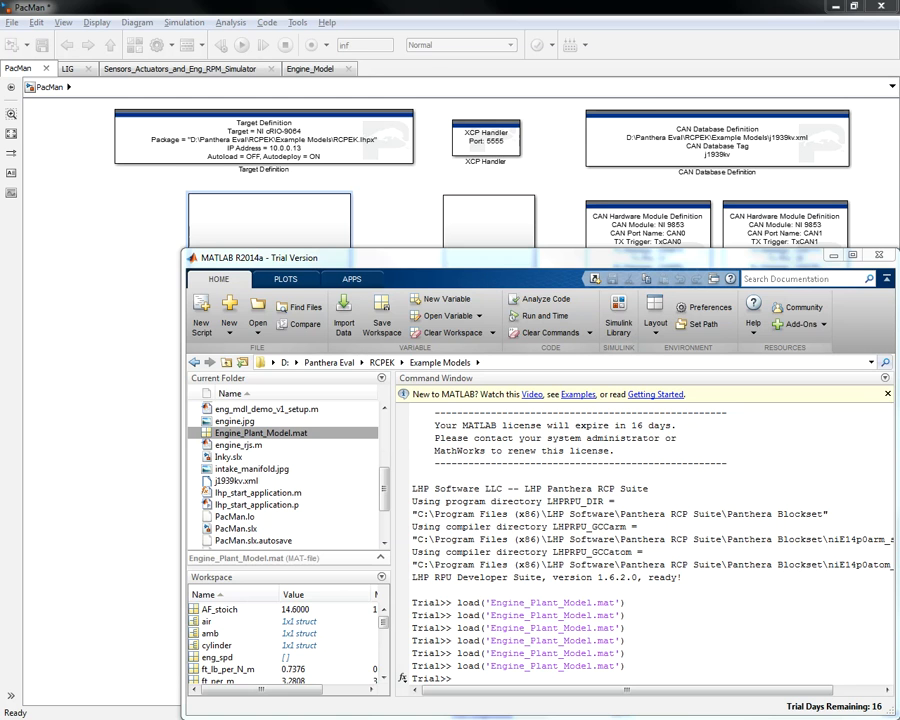
key("alt+Tab")
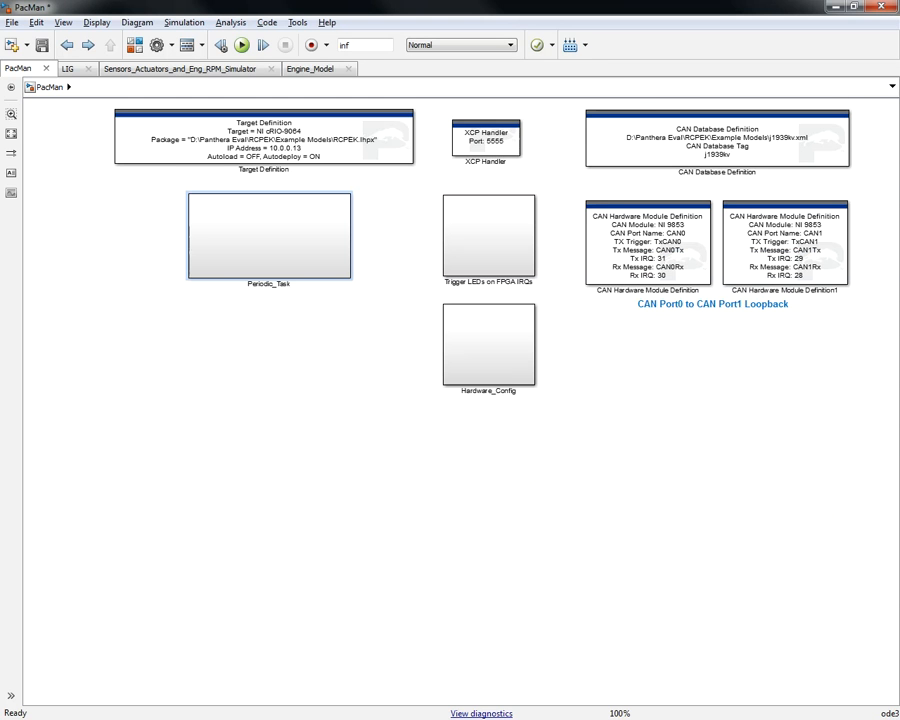
left_click(570, 47)
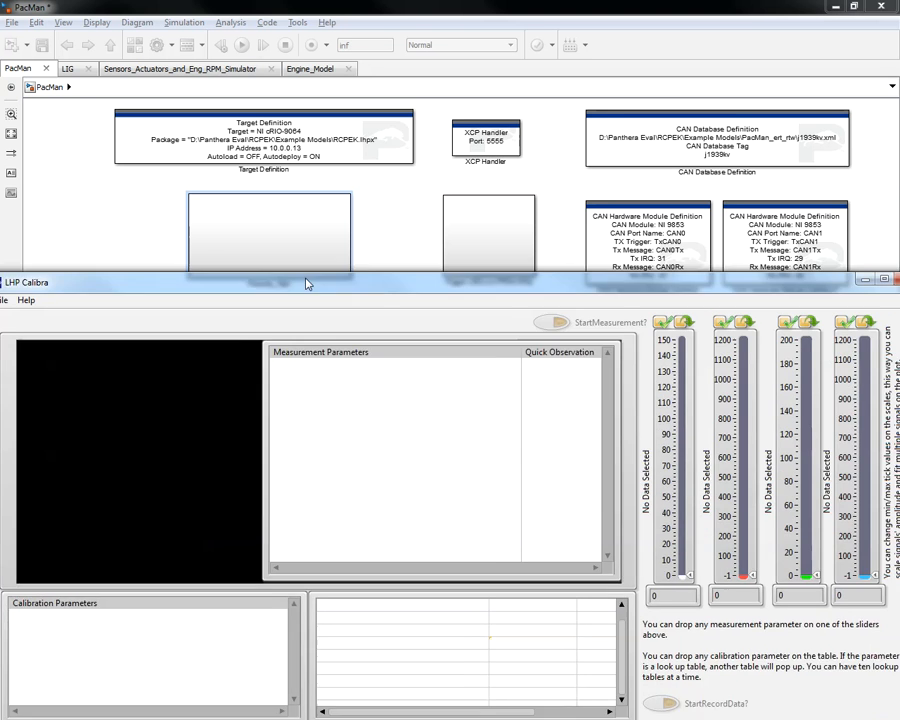
Step: Open PacMan_LHP_Calibra_tree.a2l from the PacMan_ert_rtw folder in Example Models in LHP Calibra
left_click_drag(306, 280, 314, 177)
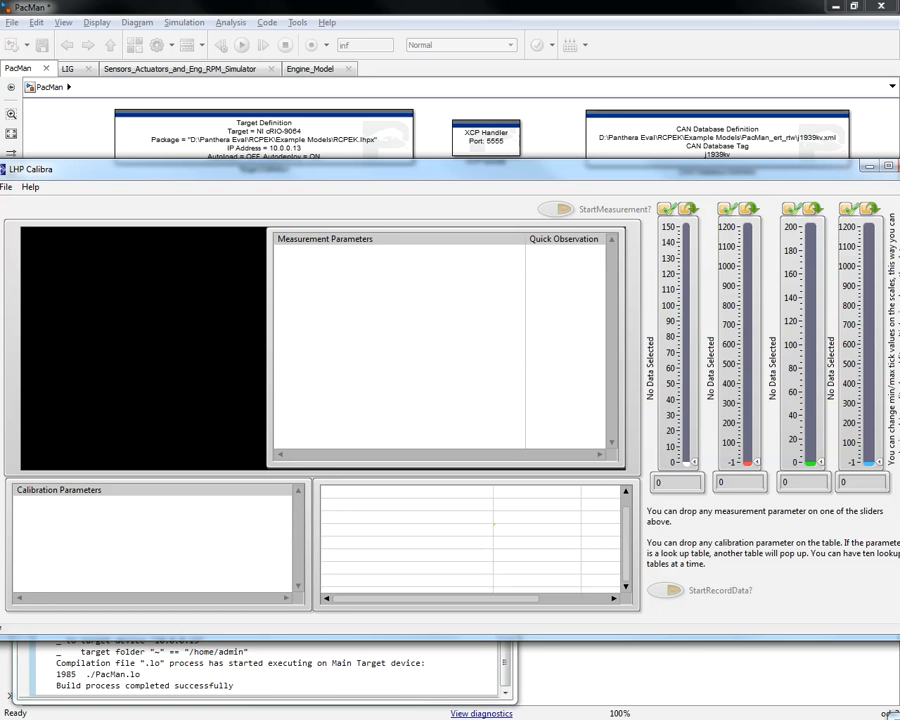
left_click_drag(899, 482, 898, 482)
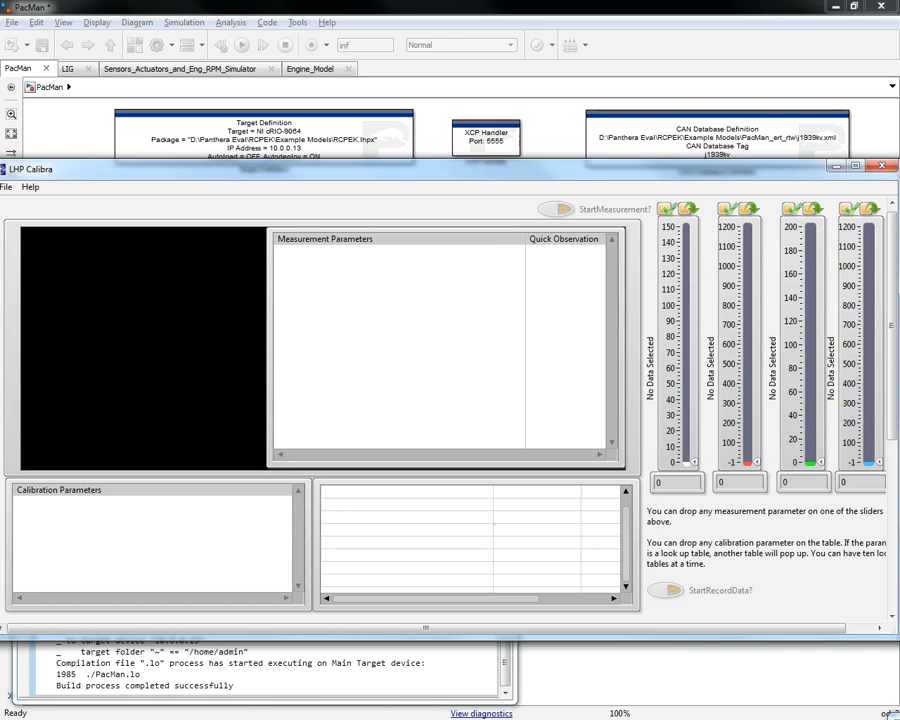
left_click(6, 187)
left_click(26, 203)
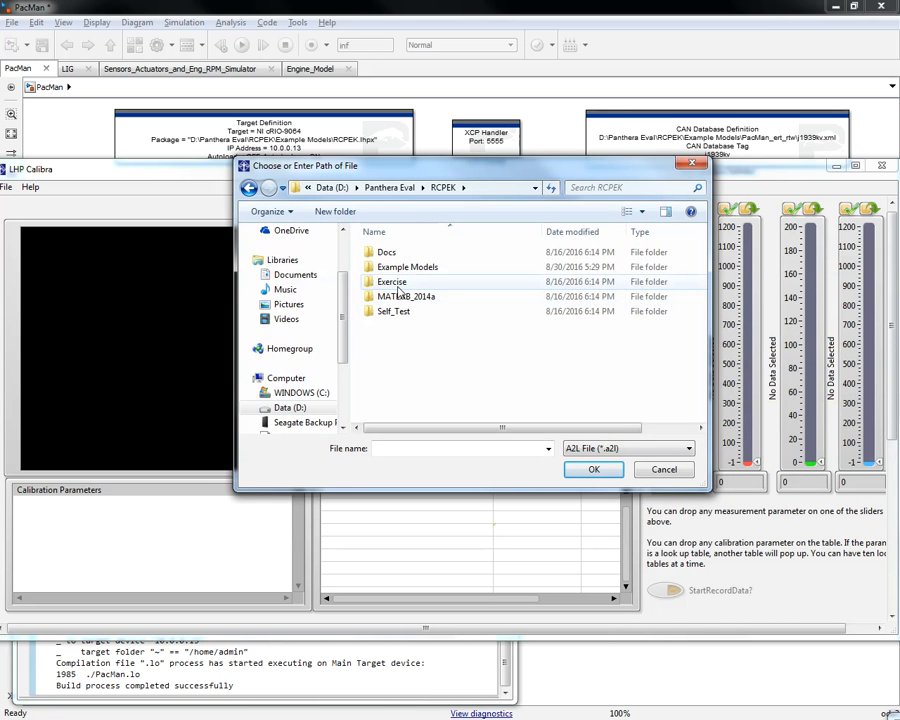
double_click(410, 267)
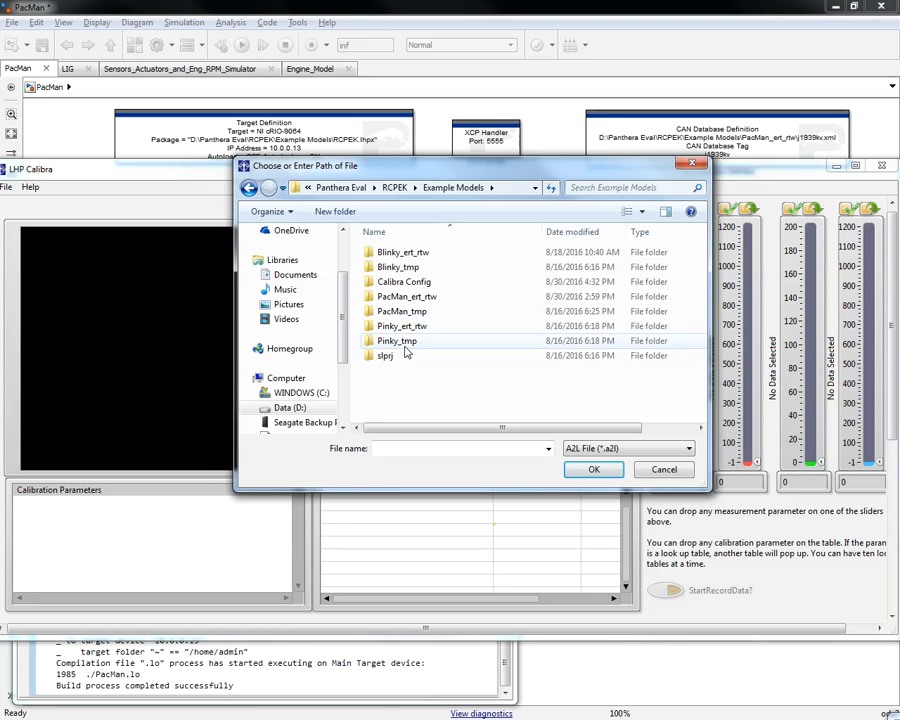
double_click(404, 296)
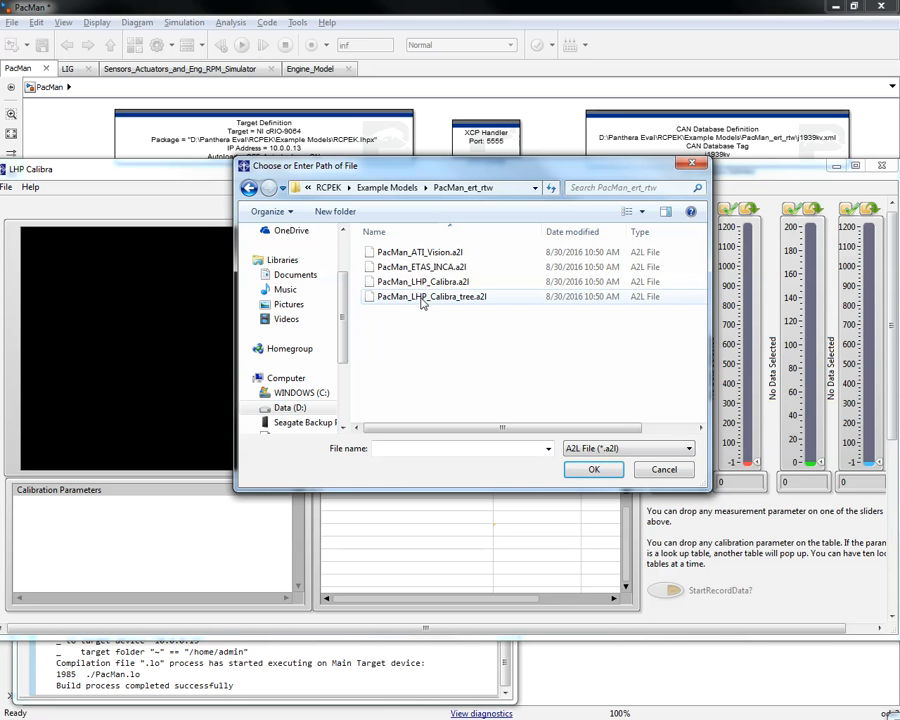
double_click(422, 298)
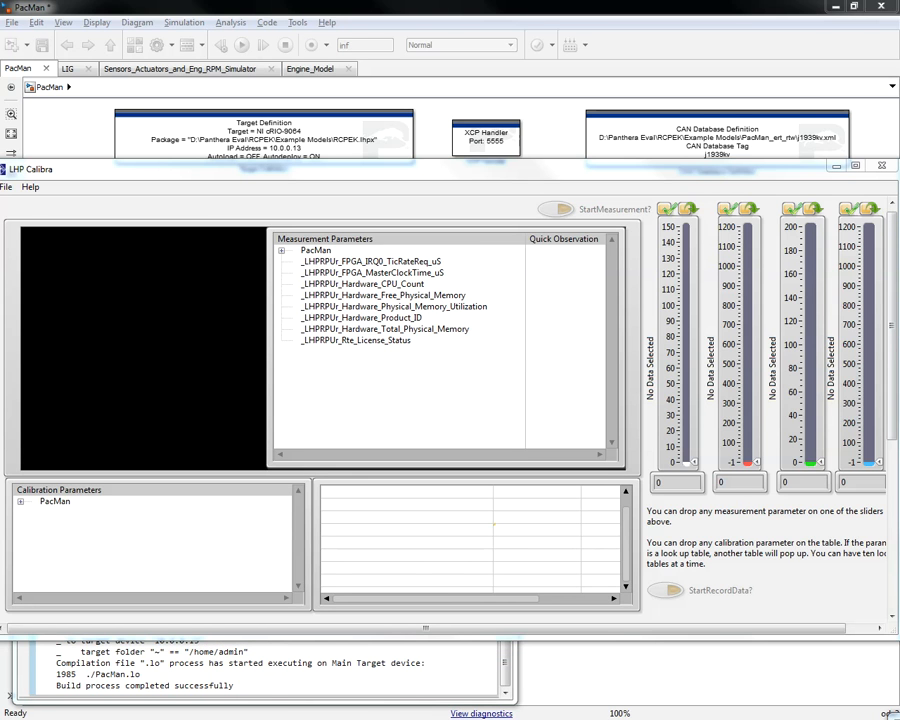
Step: Load the PacMan DM Calibra configuration from the Calibra Config folder in Example Models and start the measurement
left_click(29, 188)
left_click(6, 187)
mouse_move(27, 230)
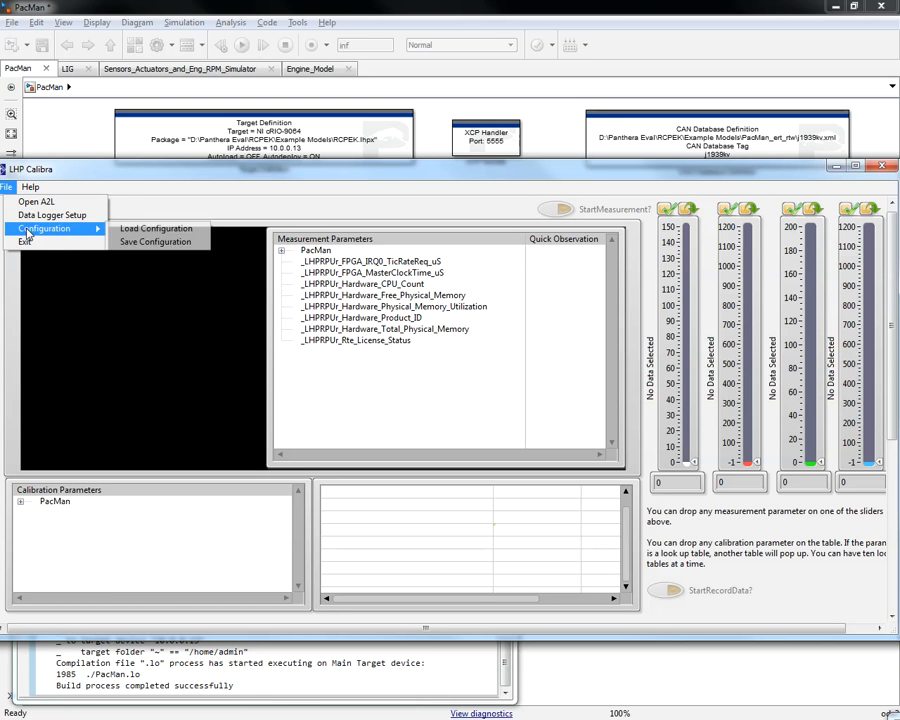
left_click(142, 232)
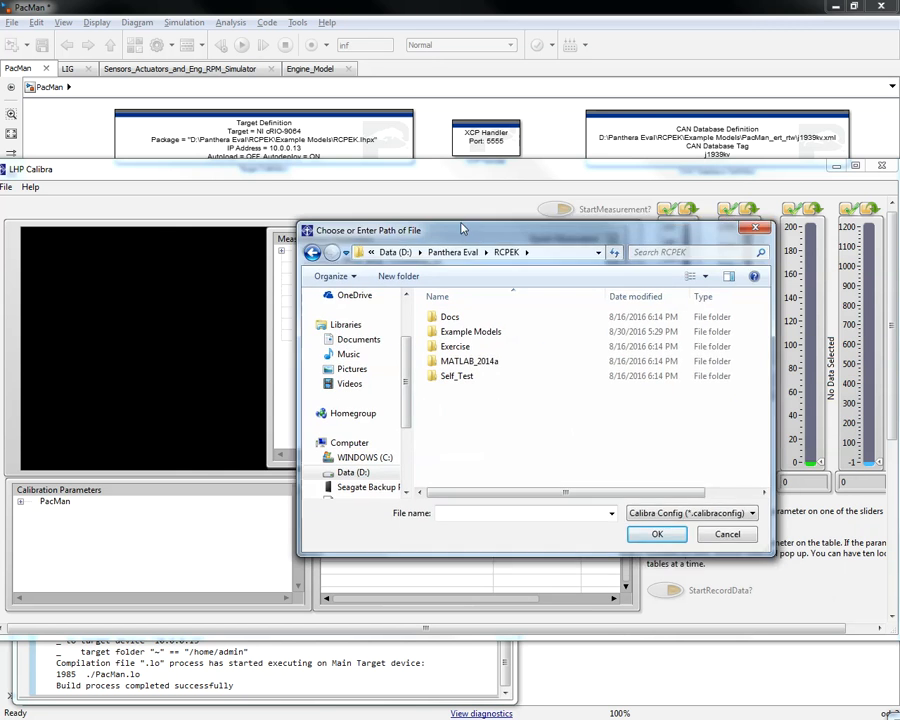
left_click_drag(458, 226, 352, 176)
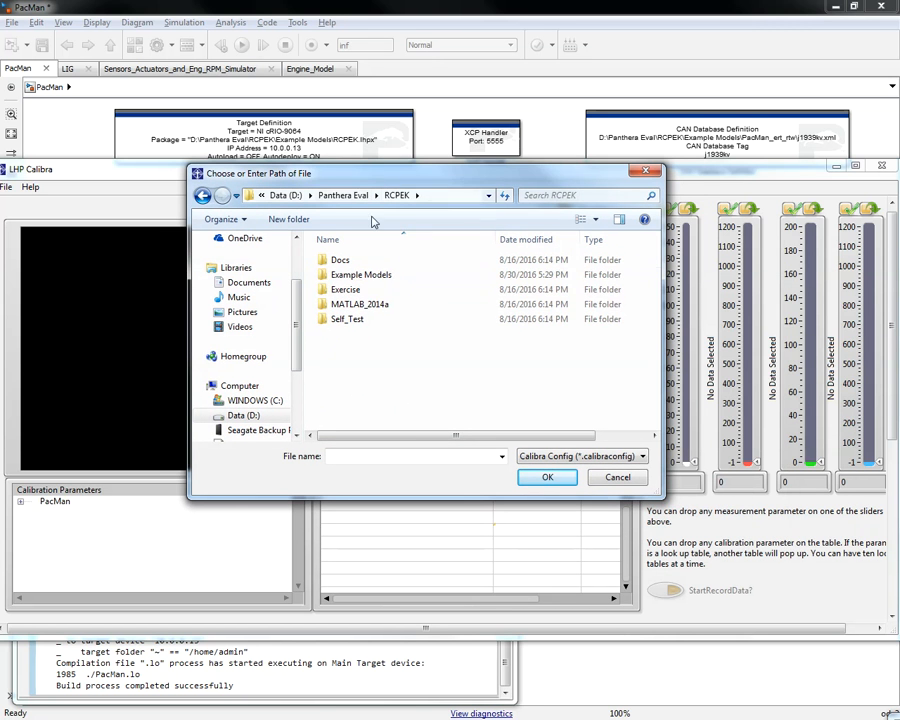
double_click(360, 278)
double_click(366, 288)
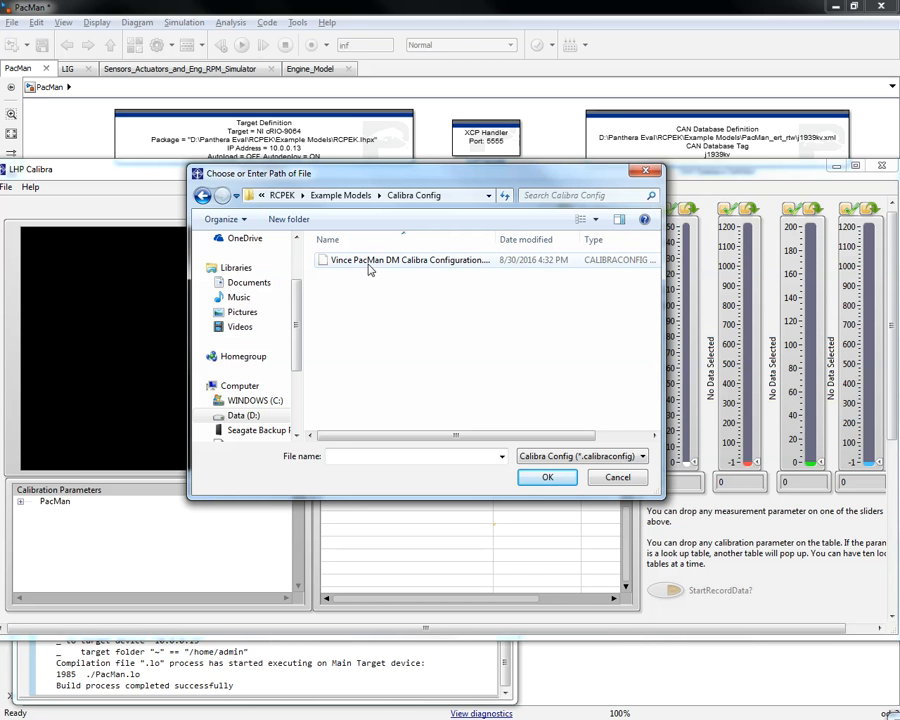
double_click(369, 261)
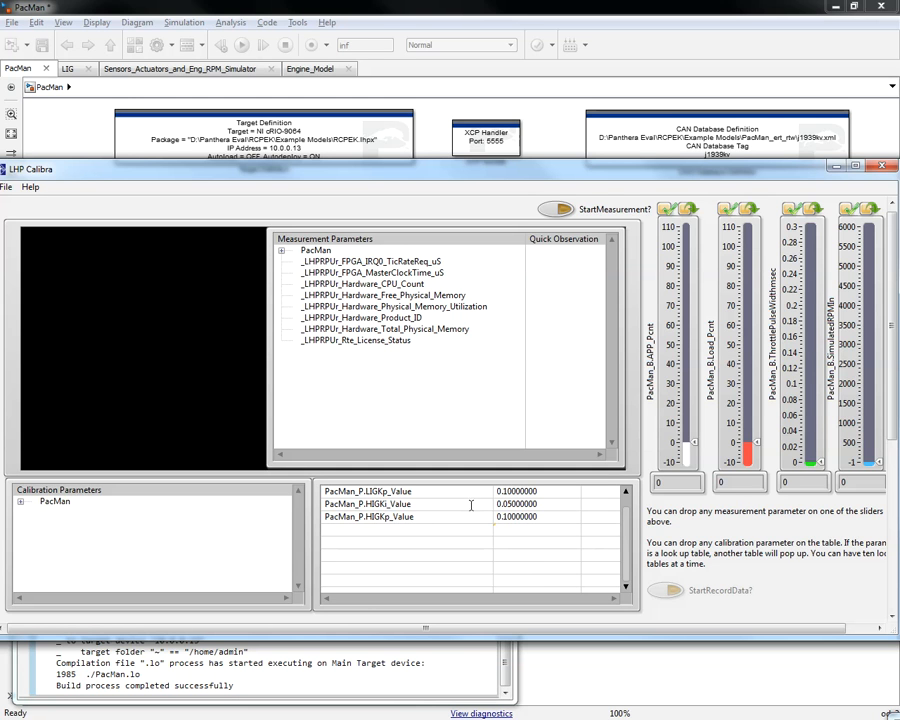
left_click(560, 211)
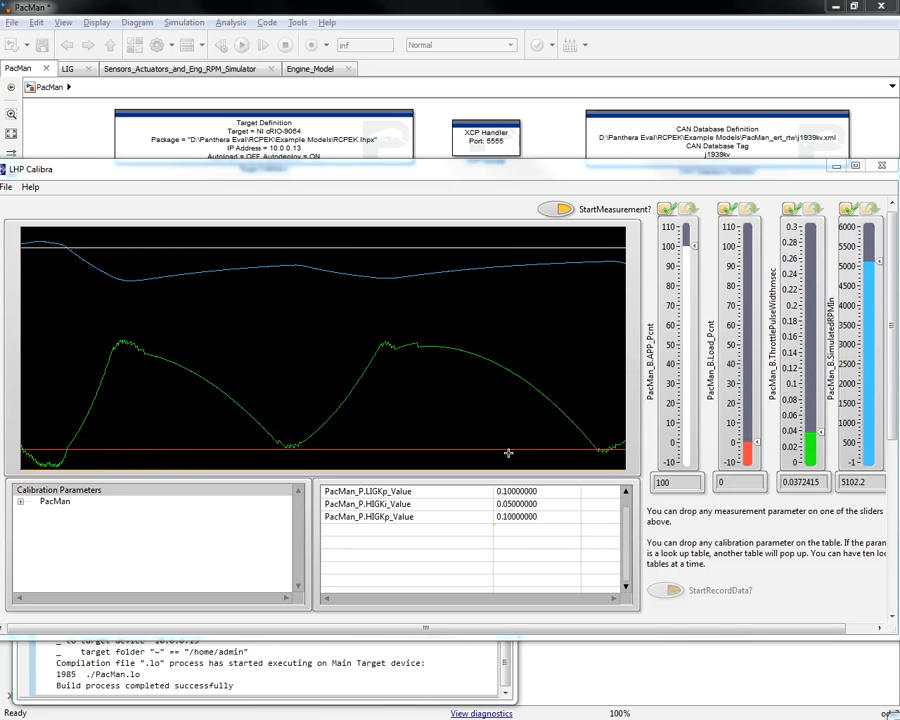
Step: Set the calibration parameter PacMan_P.LIGKp_Value to 0.01
double_click(507, 504)
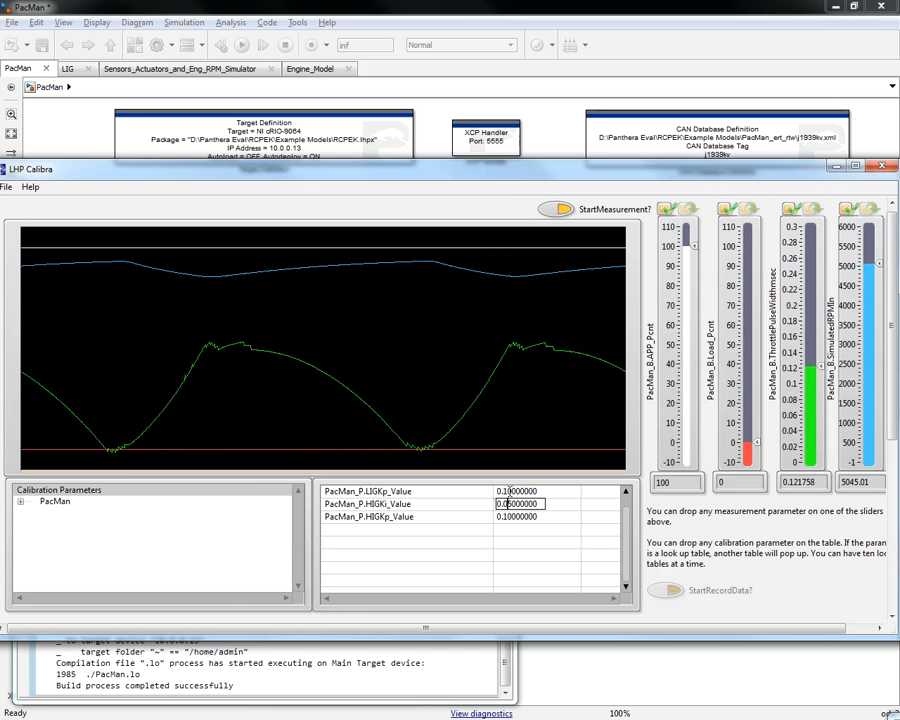
left_click(505, 491)
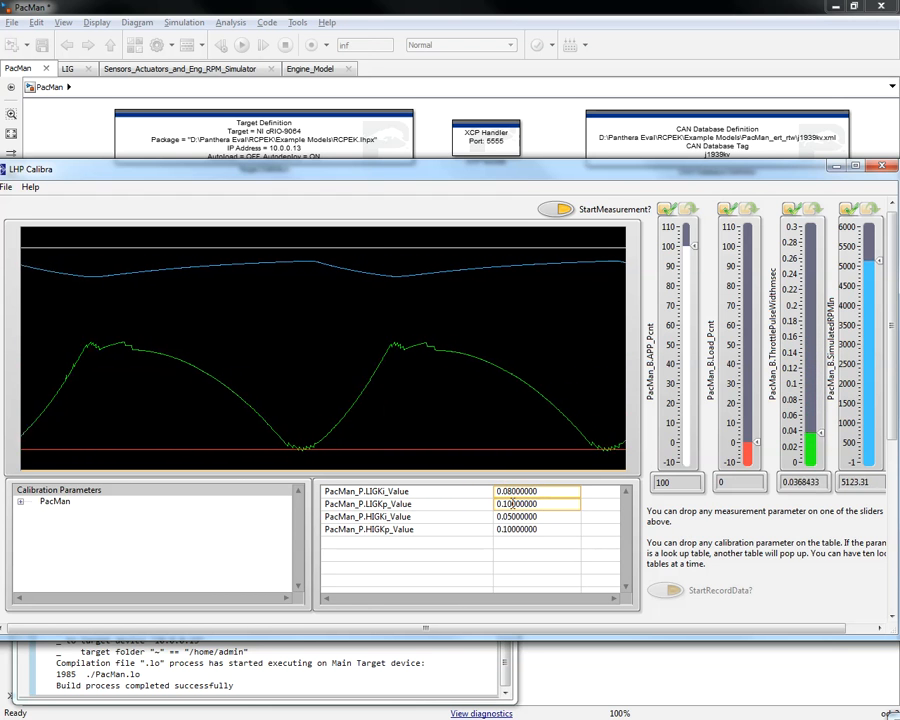
left_click(507, 503)
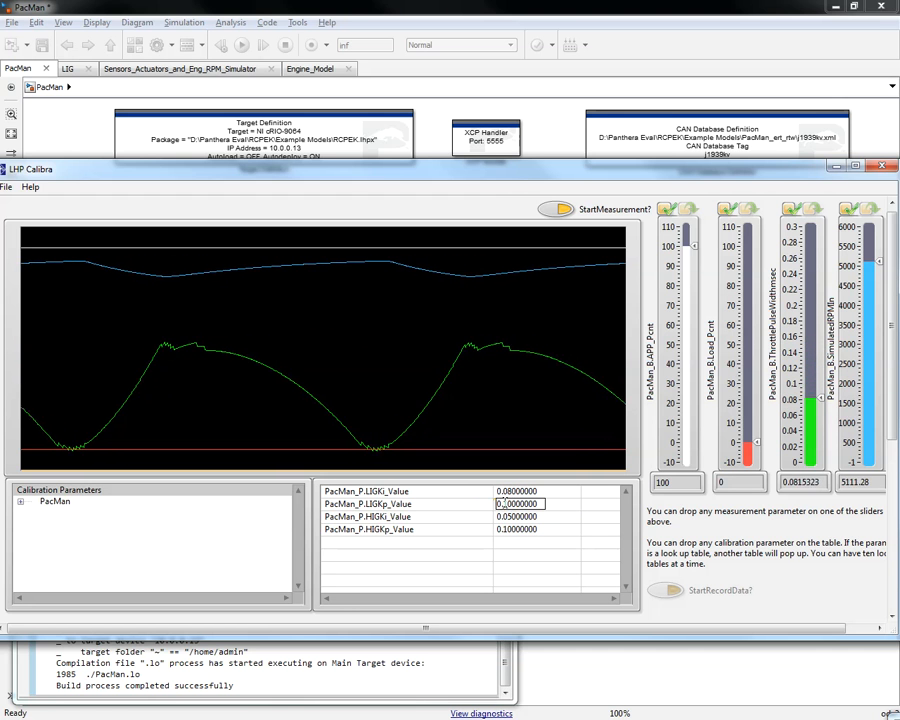
type("01")
key("Return")
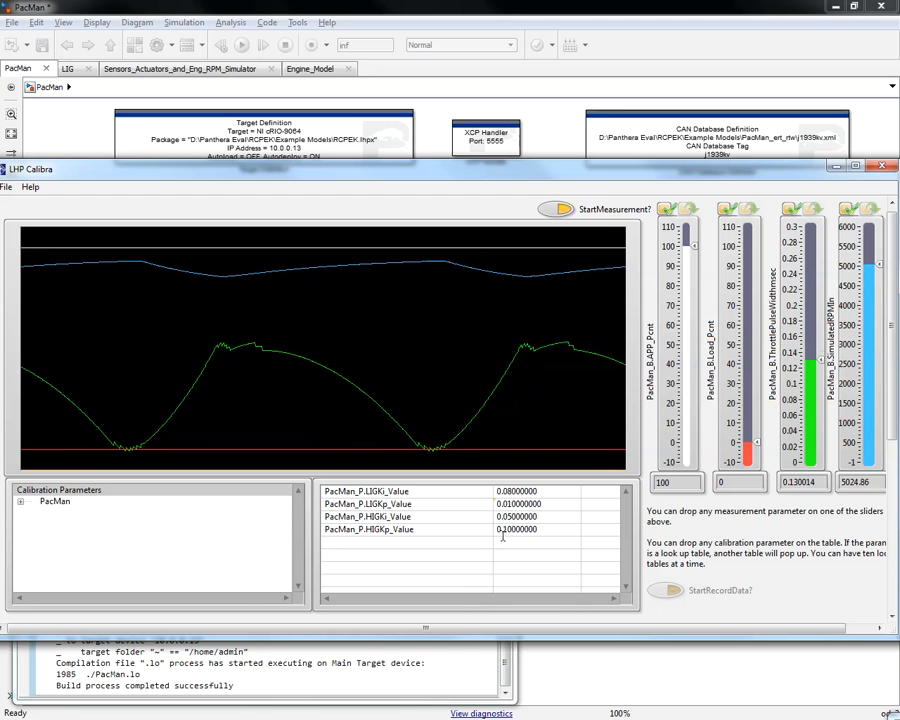
Step: Set the calibration parameter PacMan_P.HIGKp_Value to 0.01
double_click(503, 531)
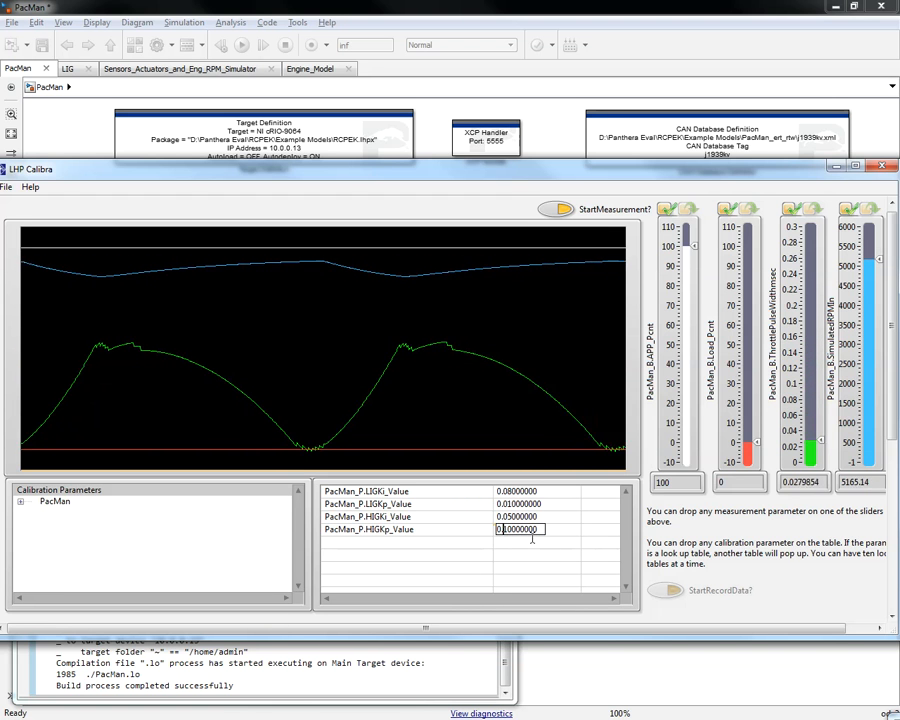
type("0")
key("Return")
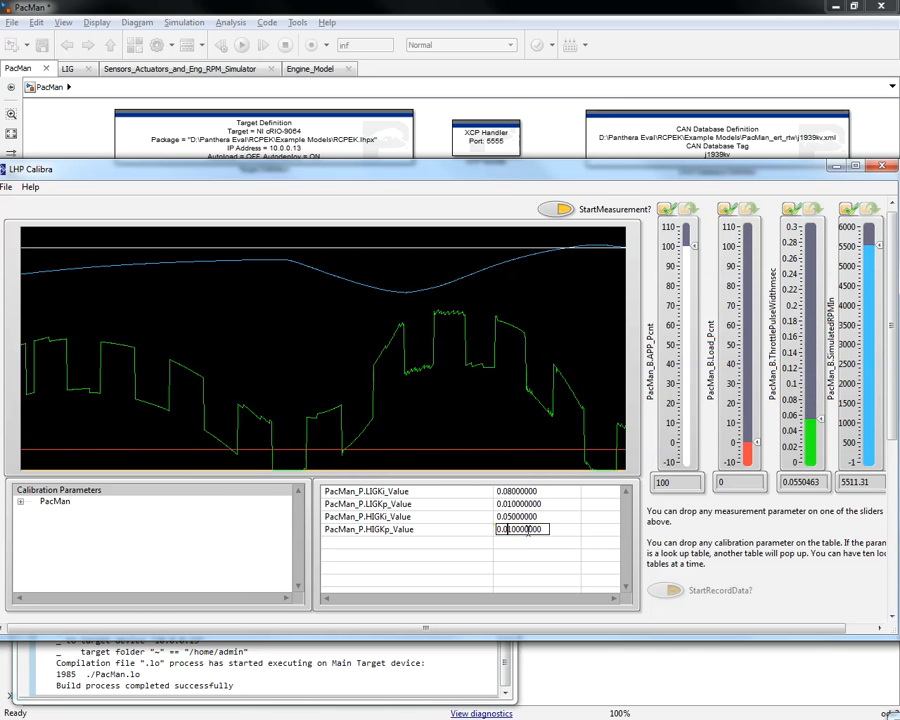
Step: Restore PacMan_P.LIGKp_Value to 0.1
left_click(507, 503)
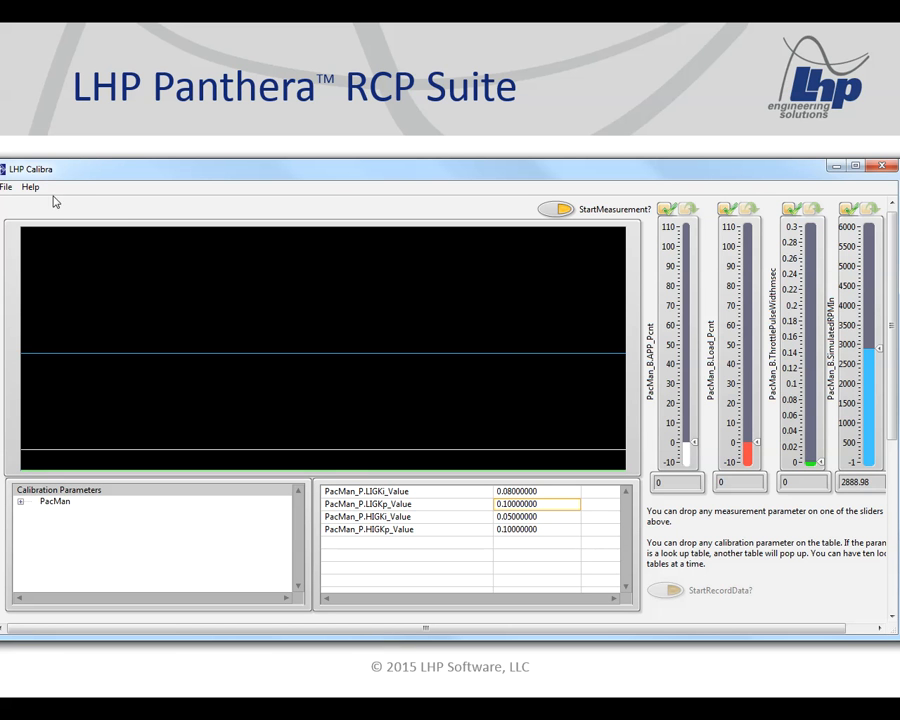
Step: Open the Data Logger Setup to view the logging options
left_click(13, 192)
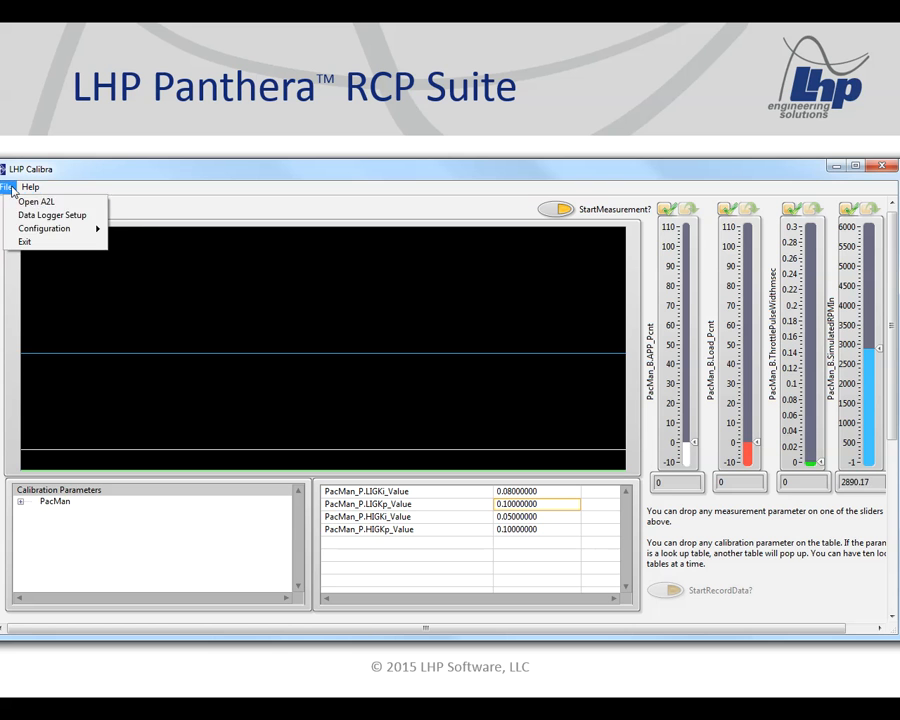
left_click(21, 217)
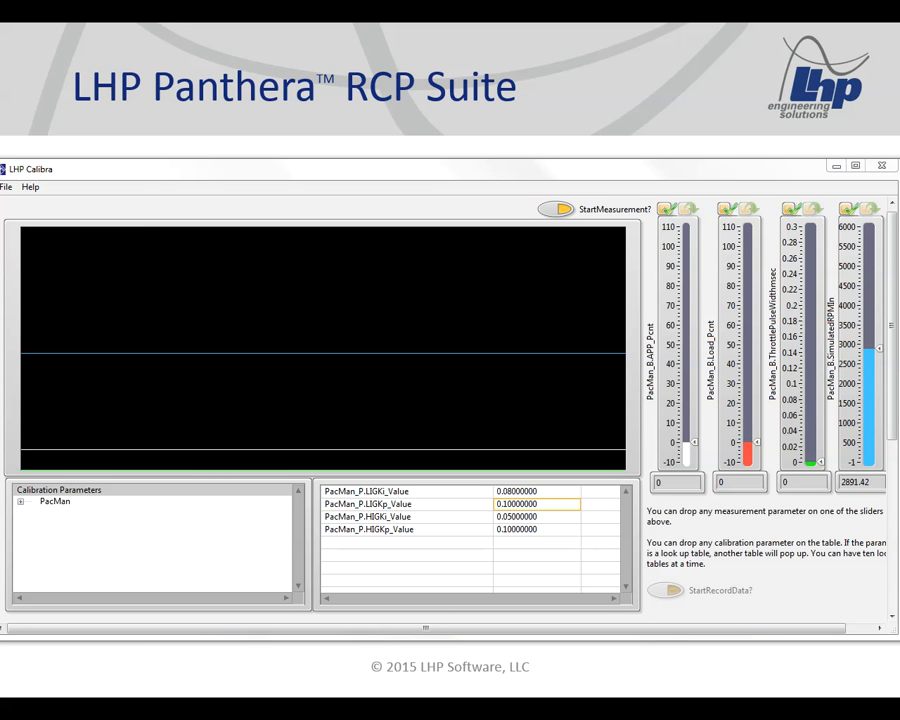
left_click_drag(428, 291, 317, 254)
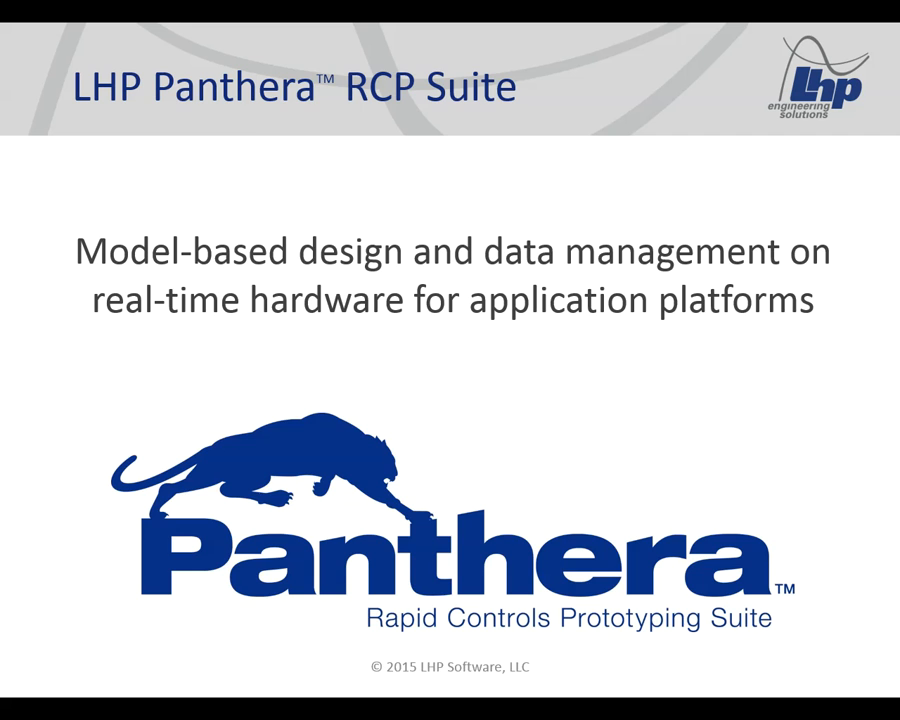
left_click(701, 460)
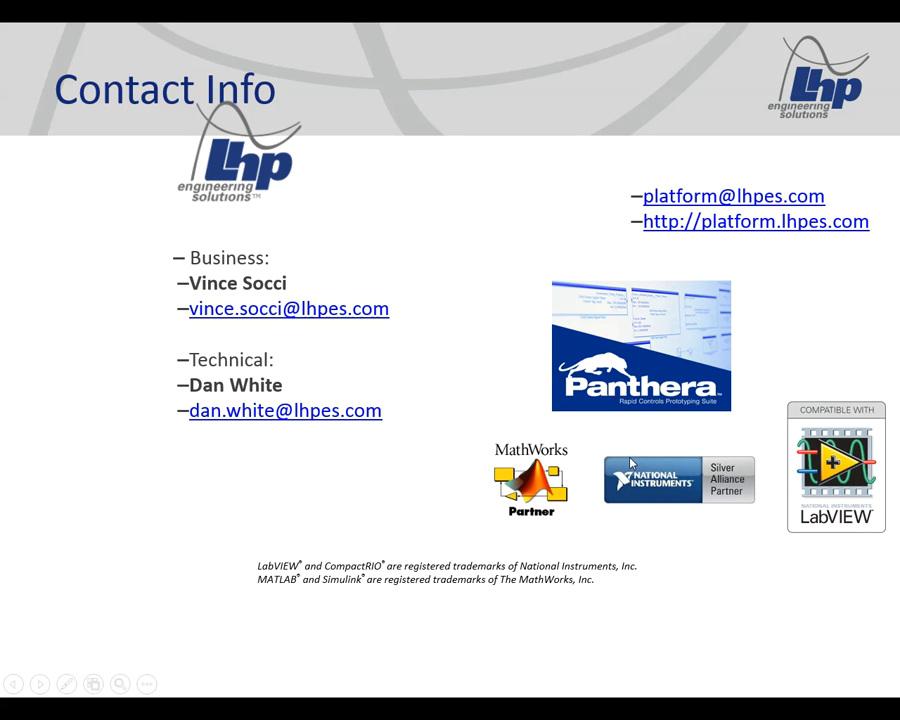